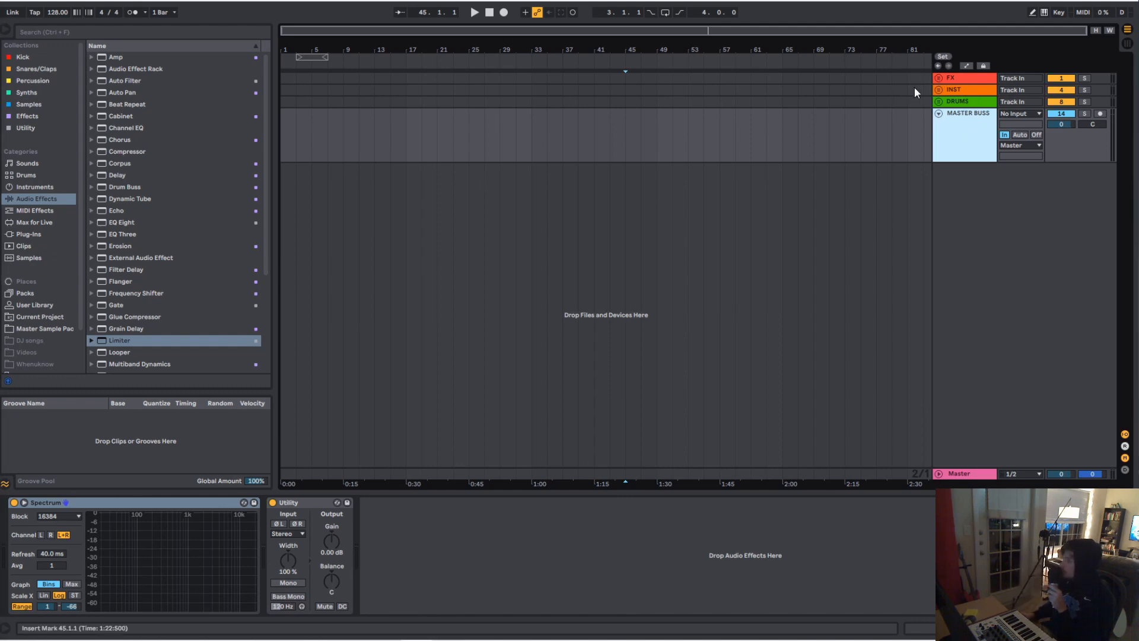
- Unfold the FX group to examine its sidechain compressor and its audio and MIDI tracks, and fold it again
{"action": "left_click", "coordinate": [938, 78]}
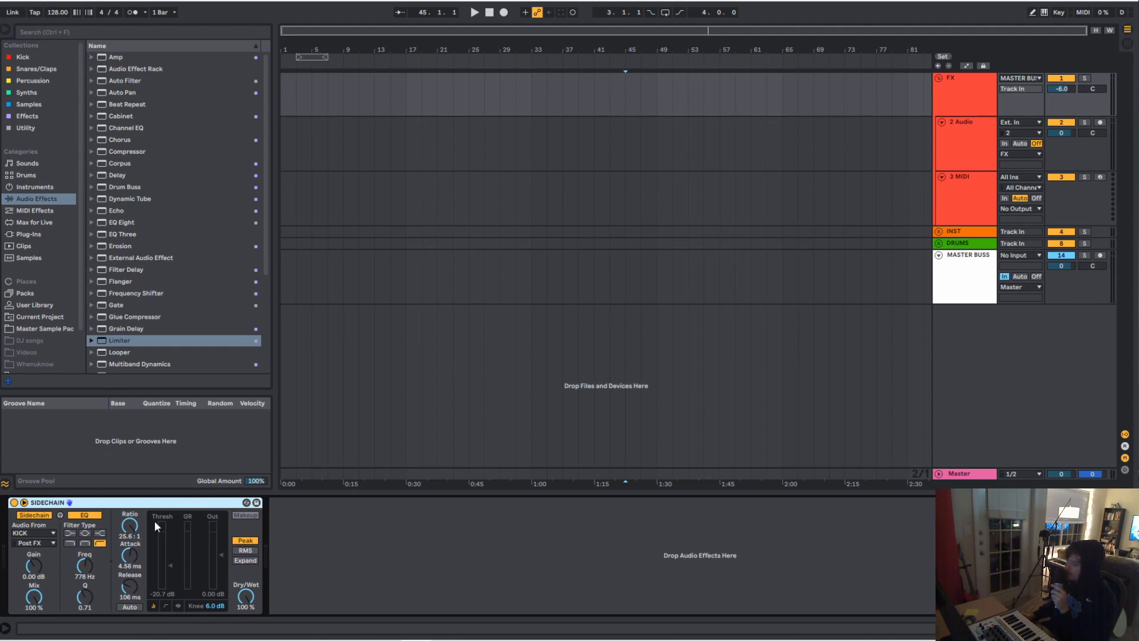
{"action": "left_click", "coordinate": [951, 155]}
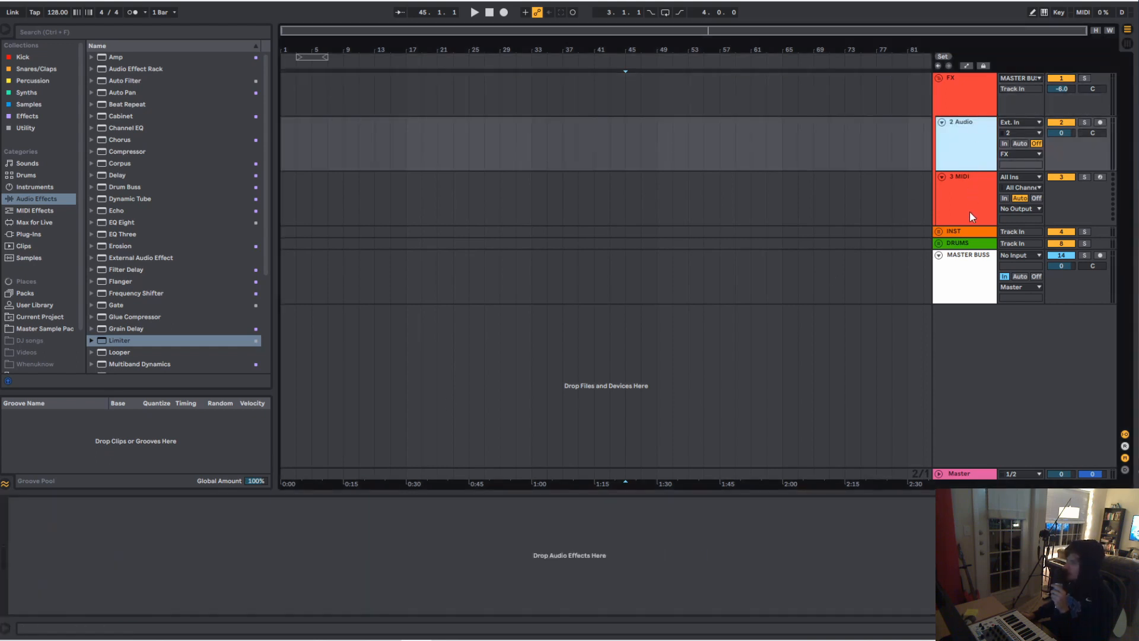
{"action": "left_click", "coordinate": [968, 194]}
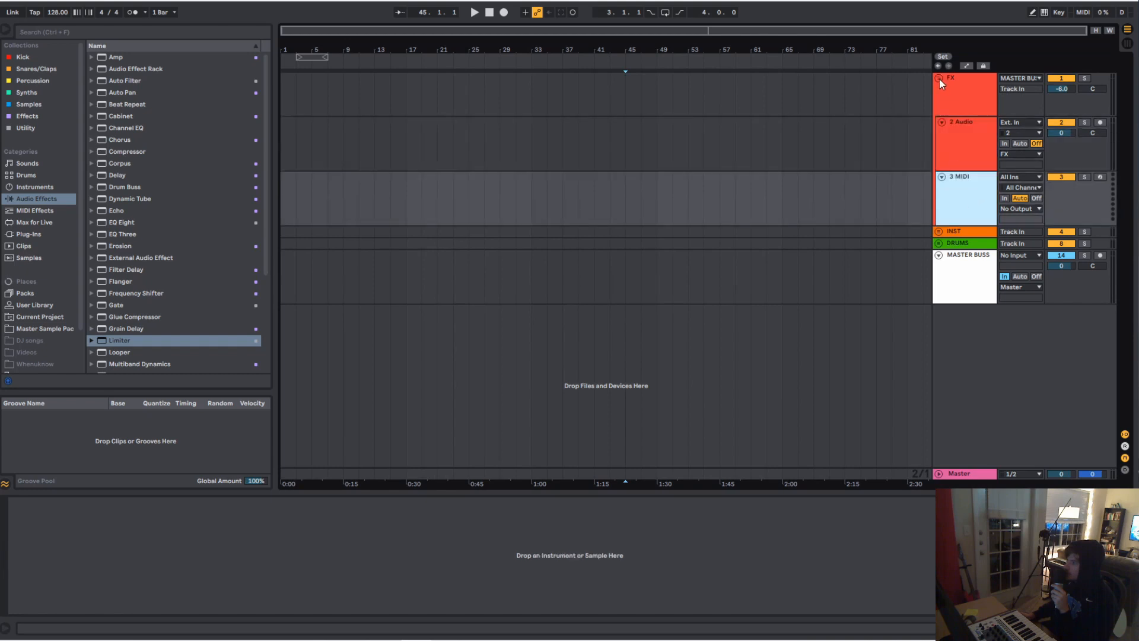
{"action": "left_click", "coordinate": [939, 78]}
- Unfold the INST group and examine the devices on the group and on its Serum track
{"action": "left_click", "coordinate": [939, 89]}
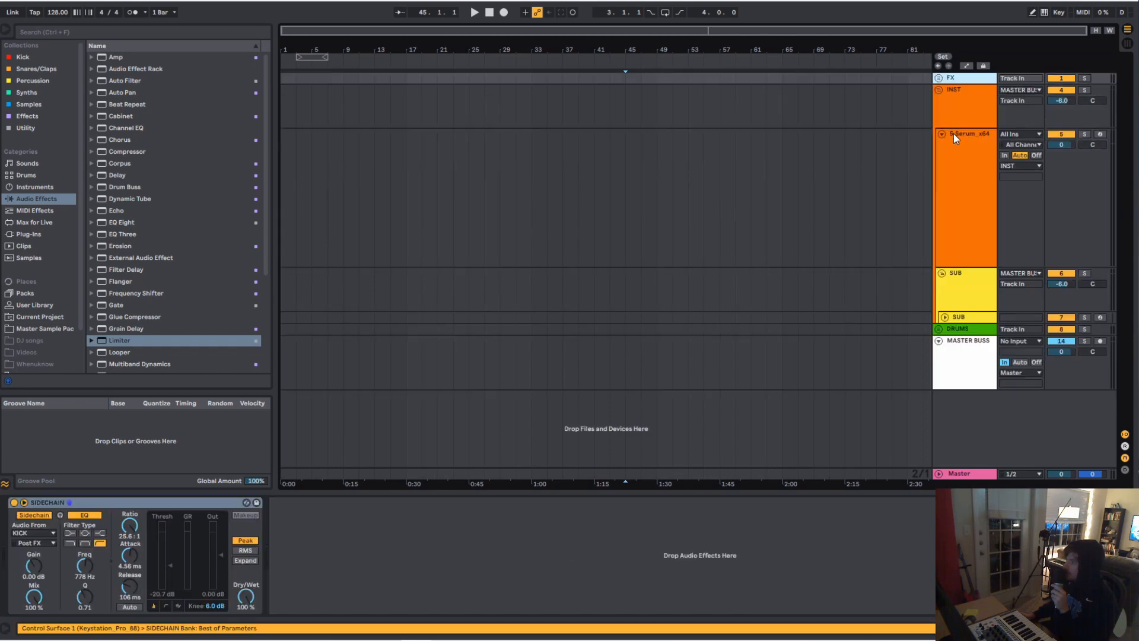
{"action": "left_click", "coordinate": [979, 101]}
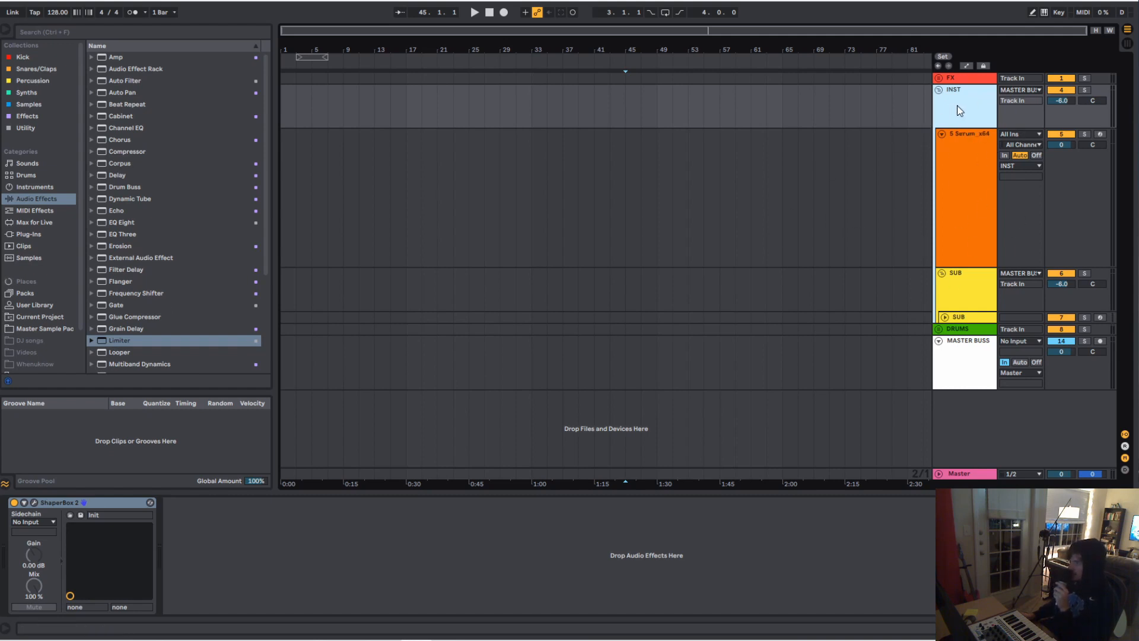
{"action": "left_click", "coordinate": [973, 172]}
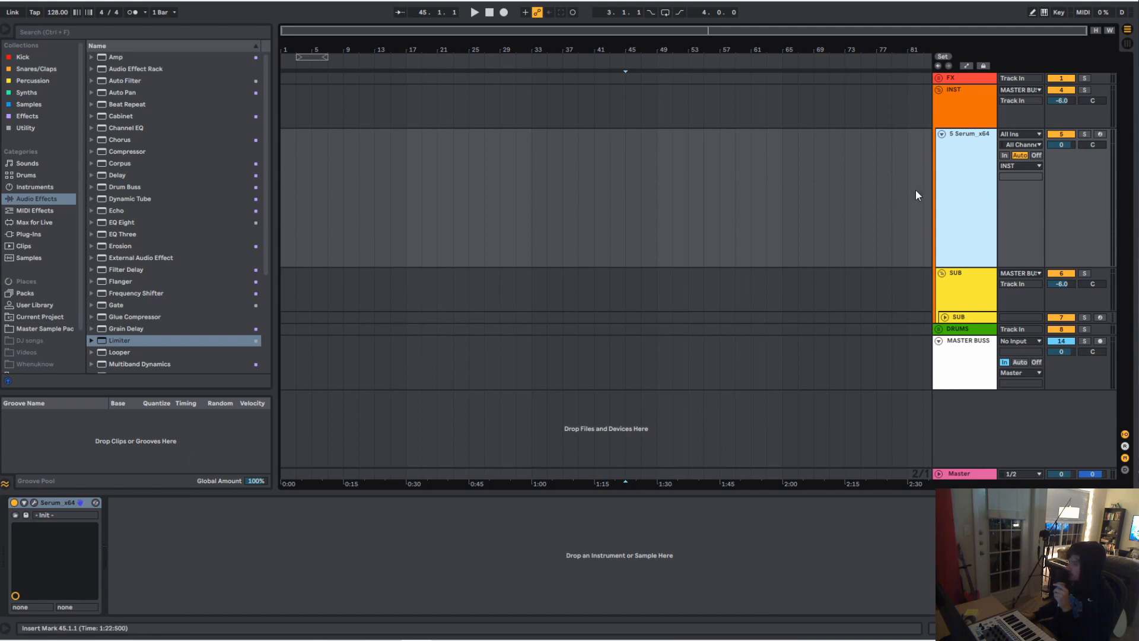
- Unfold the SUB track inside the SUB group and route the SUB group's output to INST
{"action": "left_click", "coordinate": [963, 279]}
{"action": "key", "text": "ctrl+z"}
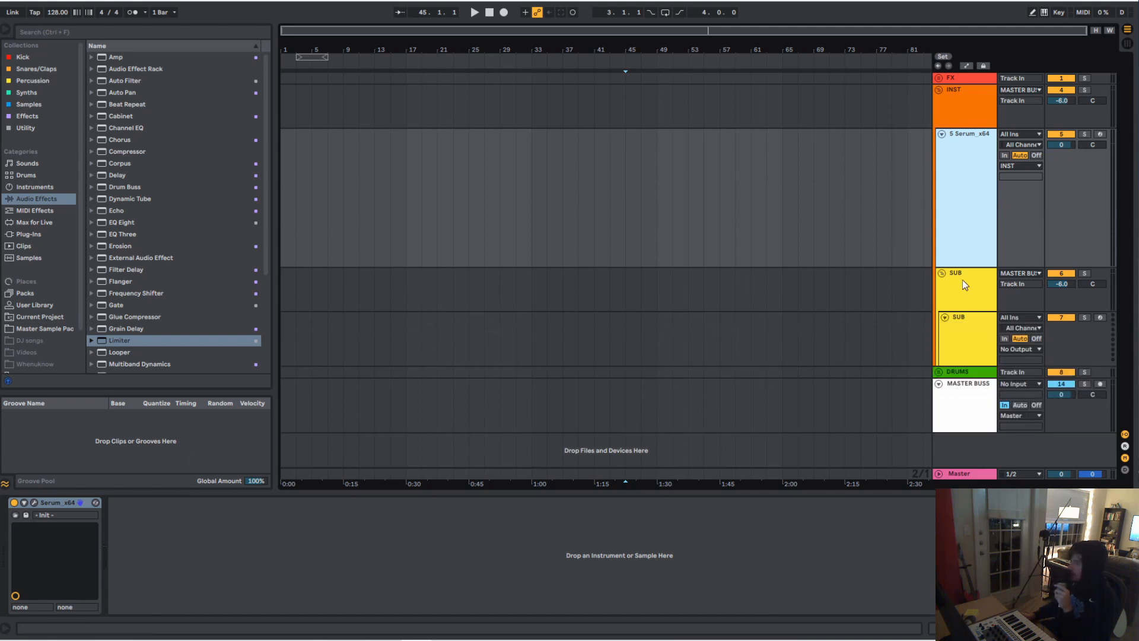
{"action": "left_click", "coordinate": [963, 282]}
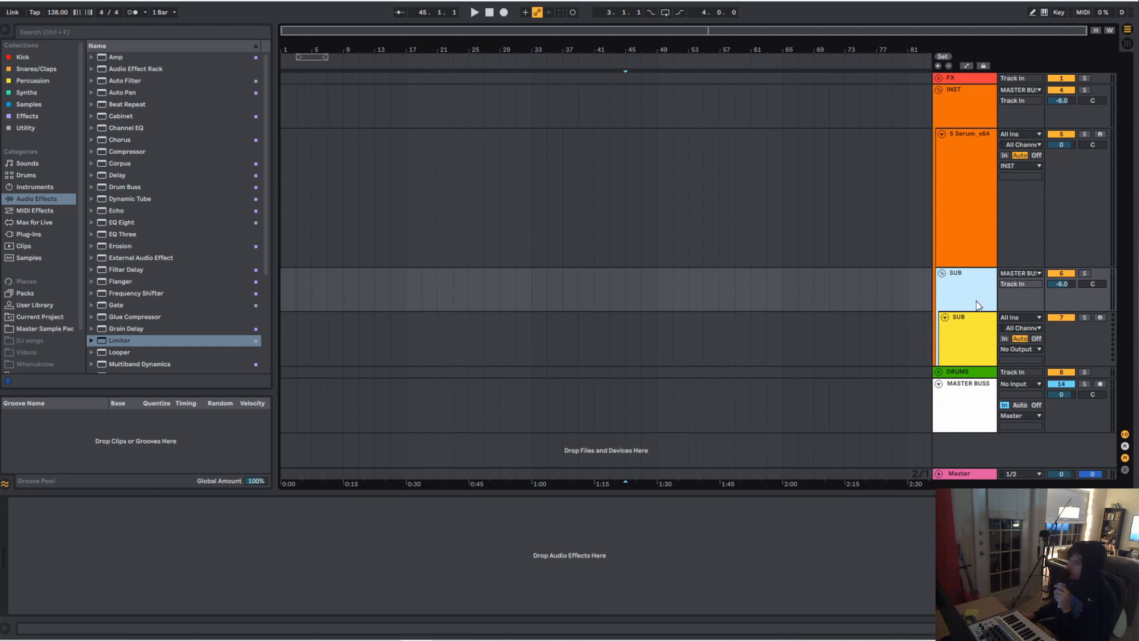
{"action": "key", "text": "ctrl+z"}
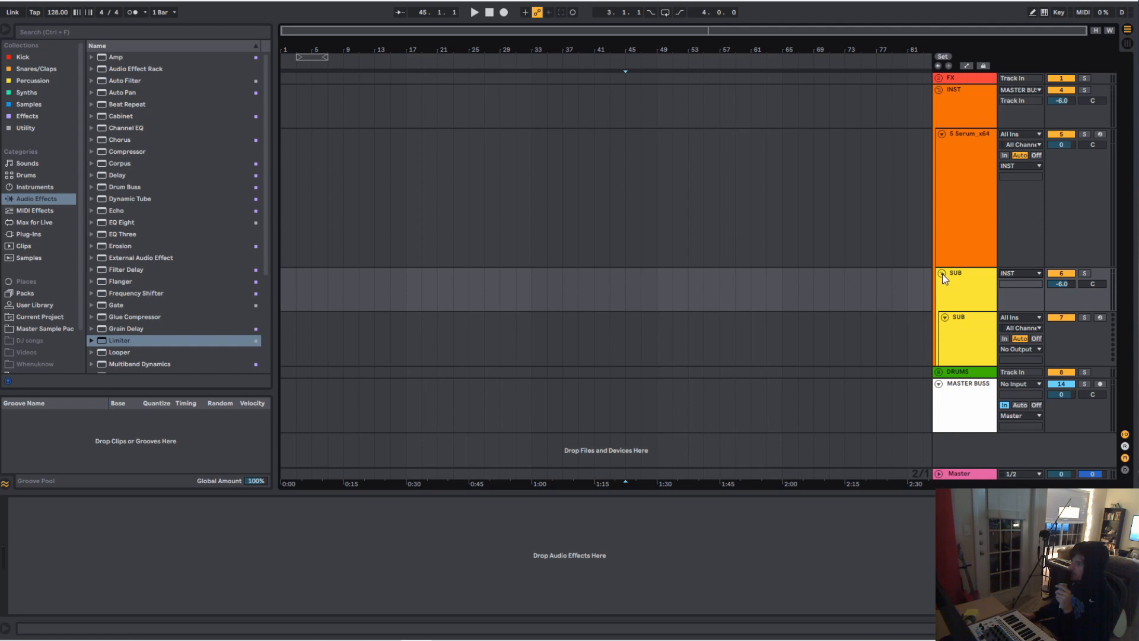
{"action": "key", "text": "ctrl+z"}
{"action": "left_click", "coordinate": [939, 90]}
- Unfold the DRUMS group and examine its Drum Rack track and PERC audio track
{"action": "left_click", "coordinate": [939, 101]}
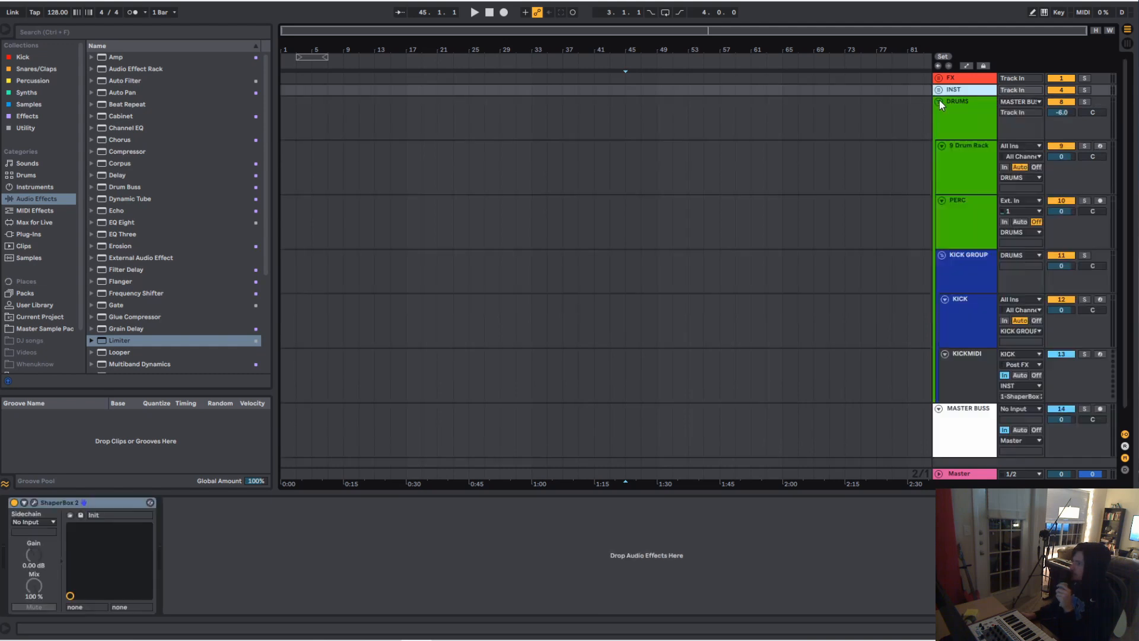
{"action": "left_click", "coordinate": [713, 172]}
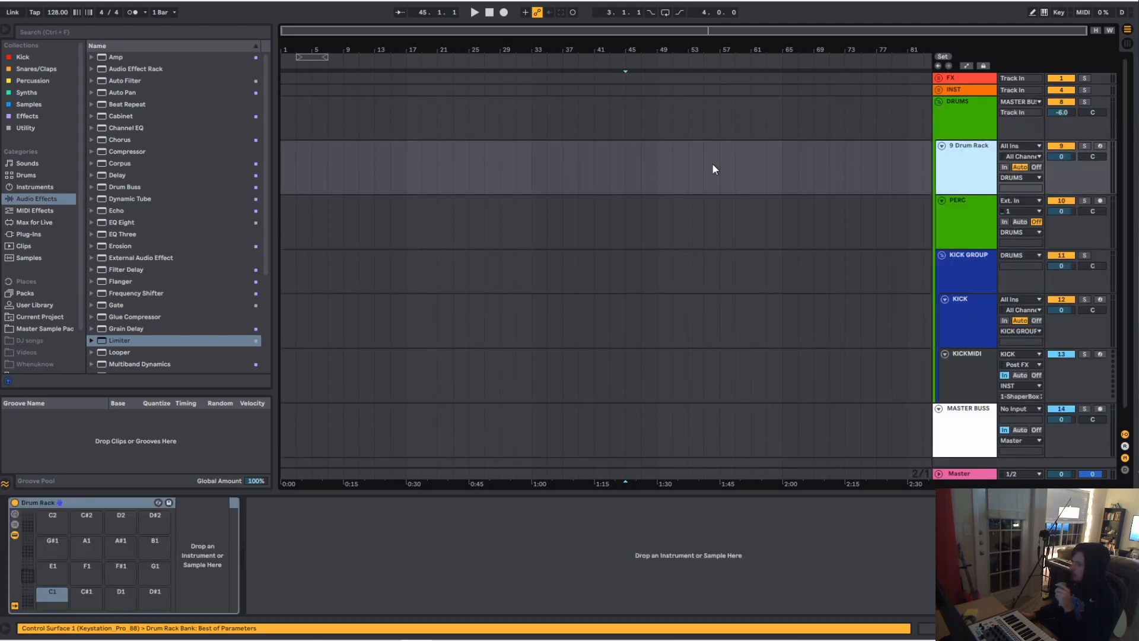
{"action": "left_click_drag", "start_coordinate": [535, 160], "coordinate": [641, 157]}
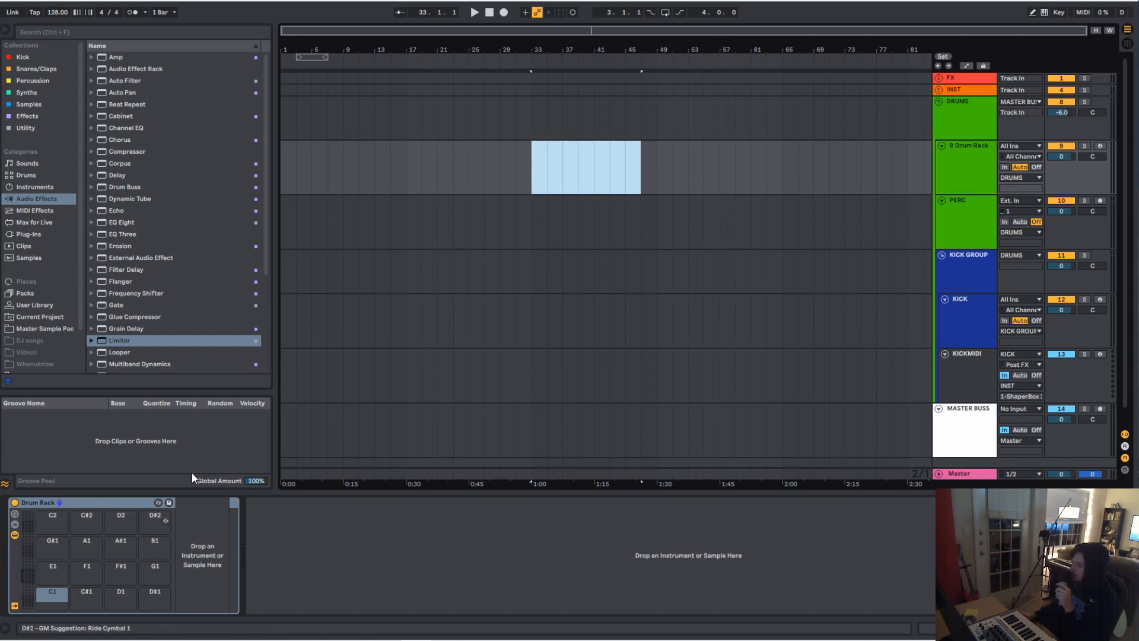
{"action": "left_click_drag", "start_coordinate": [525, 163], "coordinate": [569, 160]}
{"action": "left_click", "coordinate": [579, 165]}
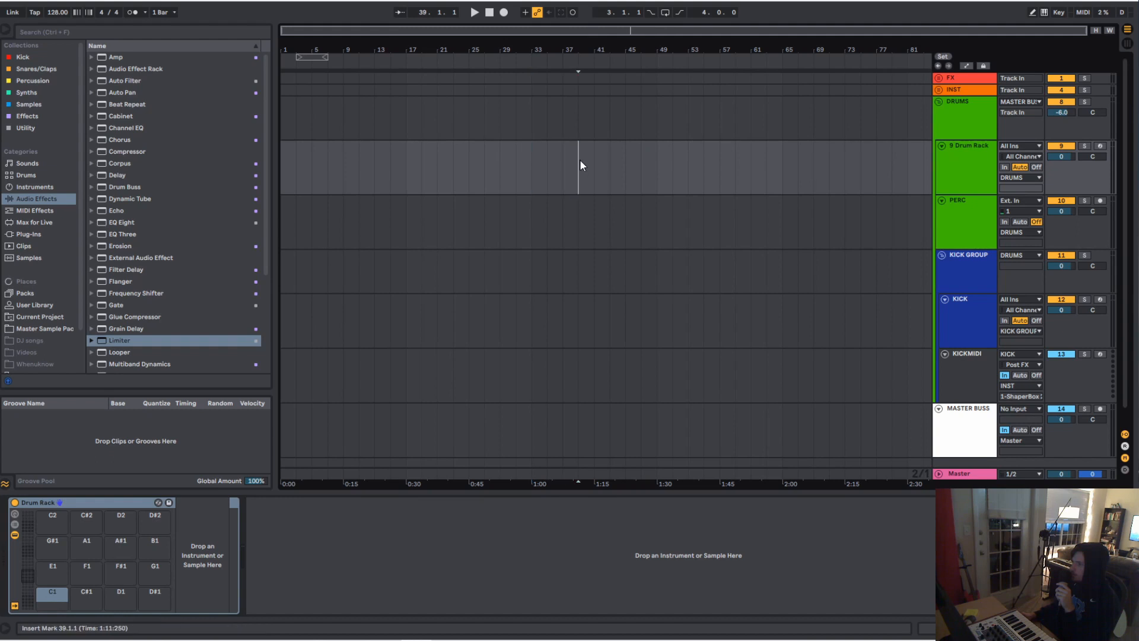
{"action": "left_click", "coordinate": [979, 208]}
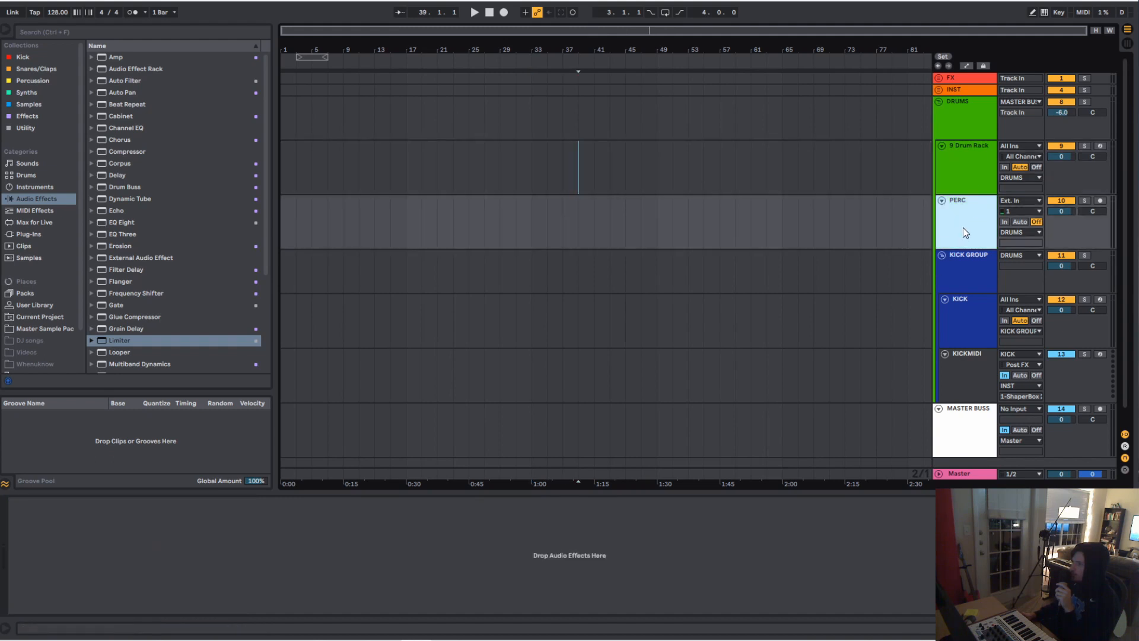
{"action": "left_click", "coordinate": [534, 215]}
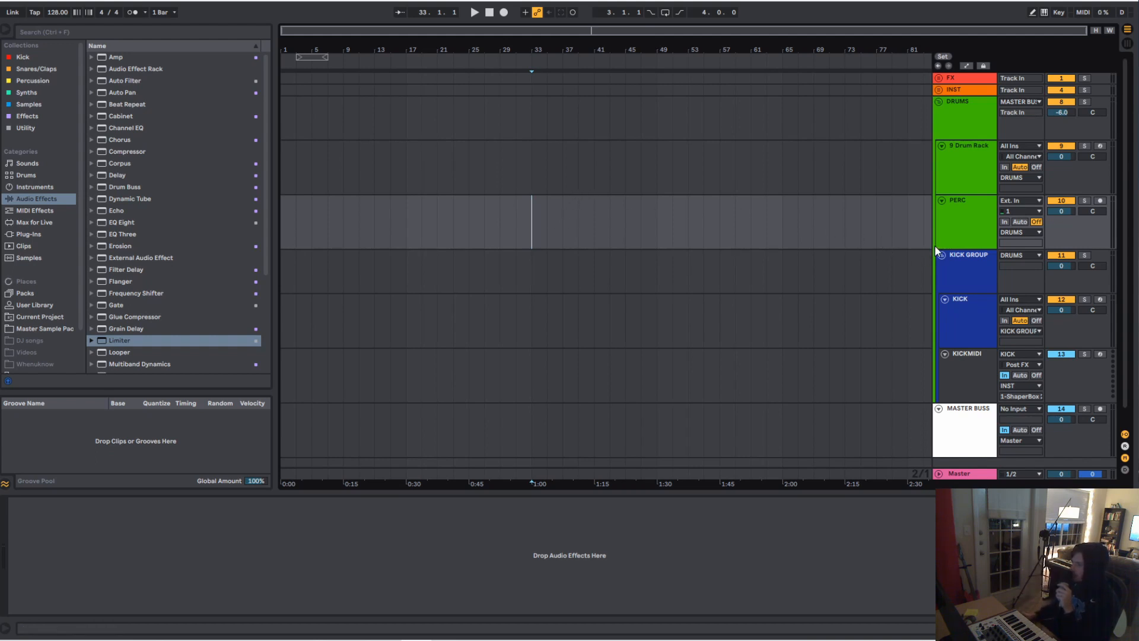
- Examine the KICK GROUP and its KICK and KICKMIDI tracks, including their devices and routing
{"action": "left_click", "coordinate": [979, 257]}
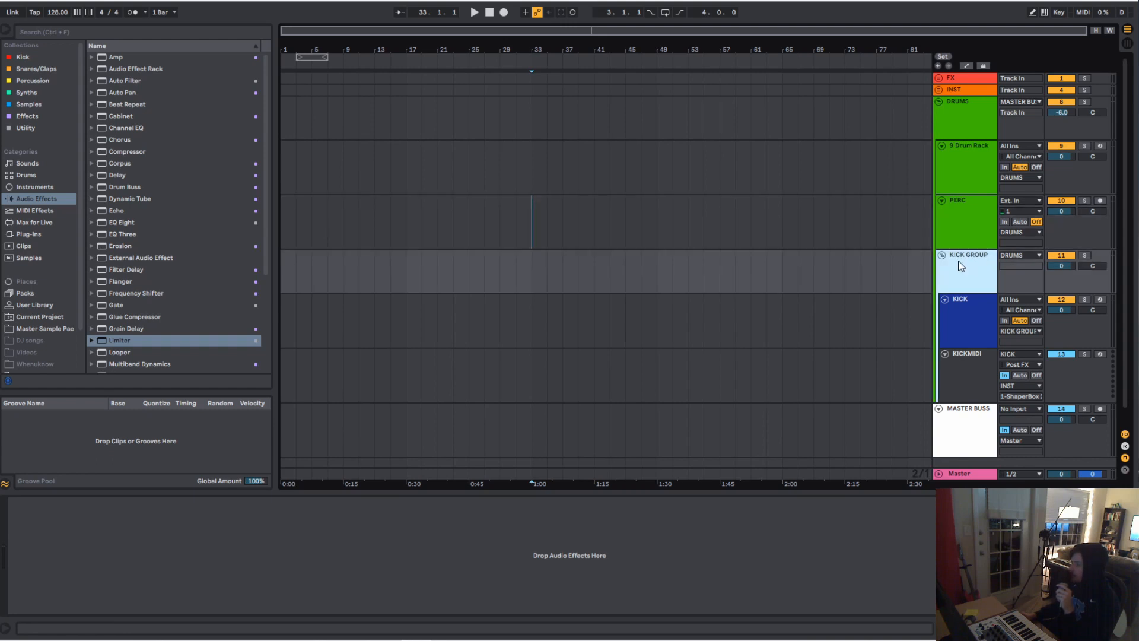
{"action": "left_click", "coordinate": [962, 311]}
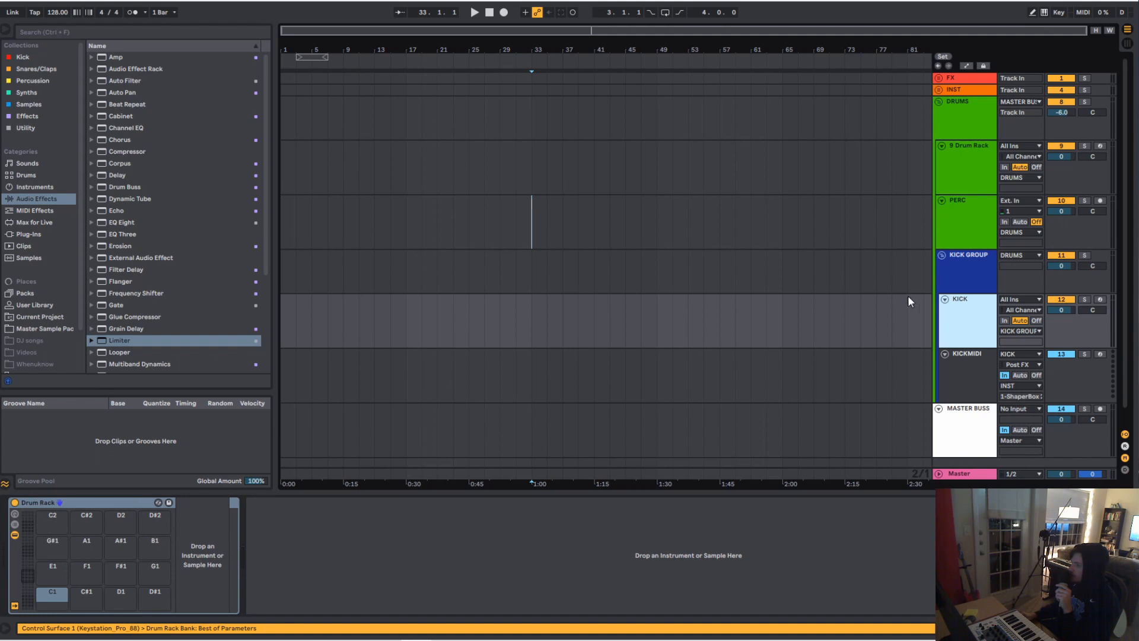
{"action": "left_click", "coordinate": [966, 368]}
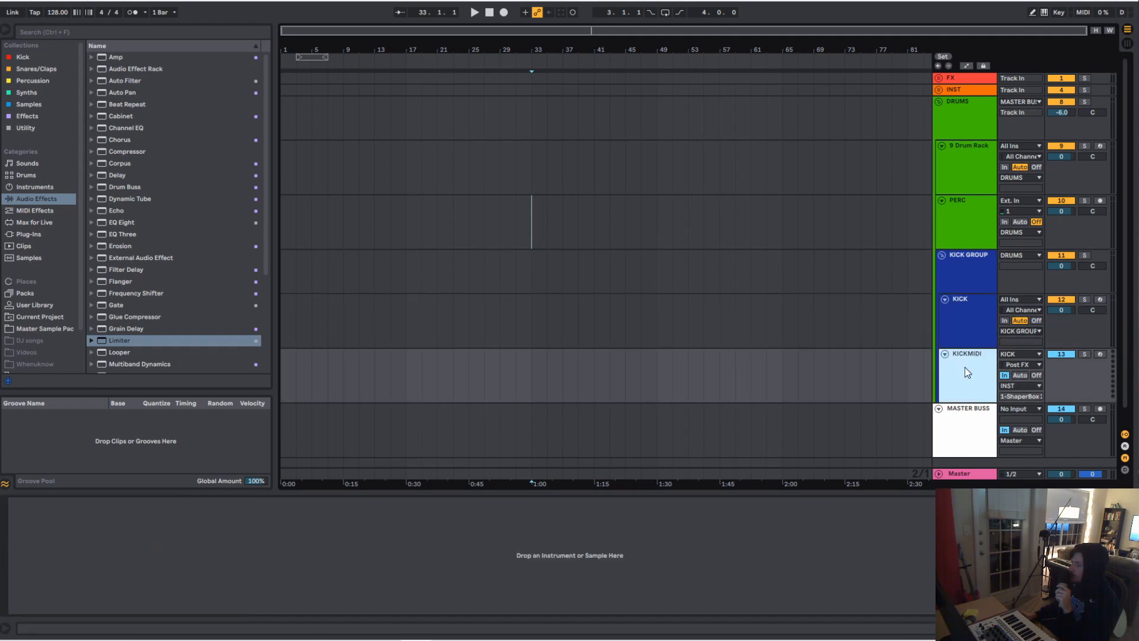
{"action": "left_click", "coordinate": [977, 315]}
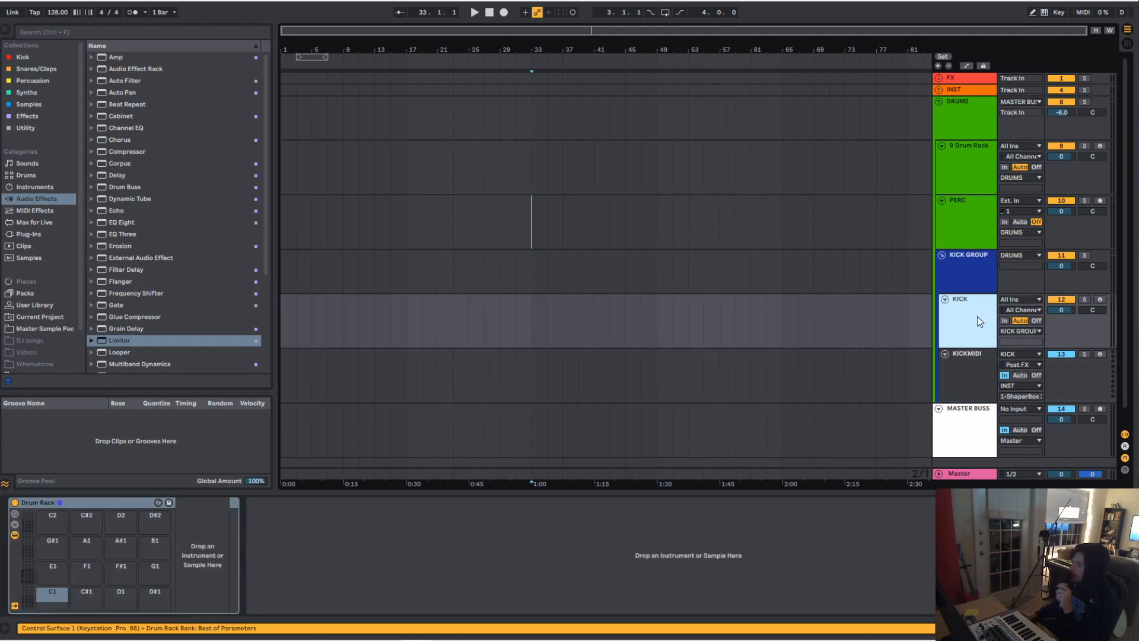
{"action": "left_click", "coordinate": [1023, 352]}
{"action": "left_click", "coordinate": [1023, 352]}
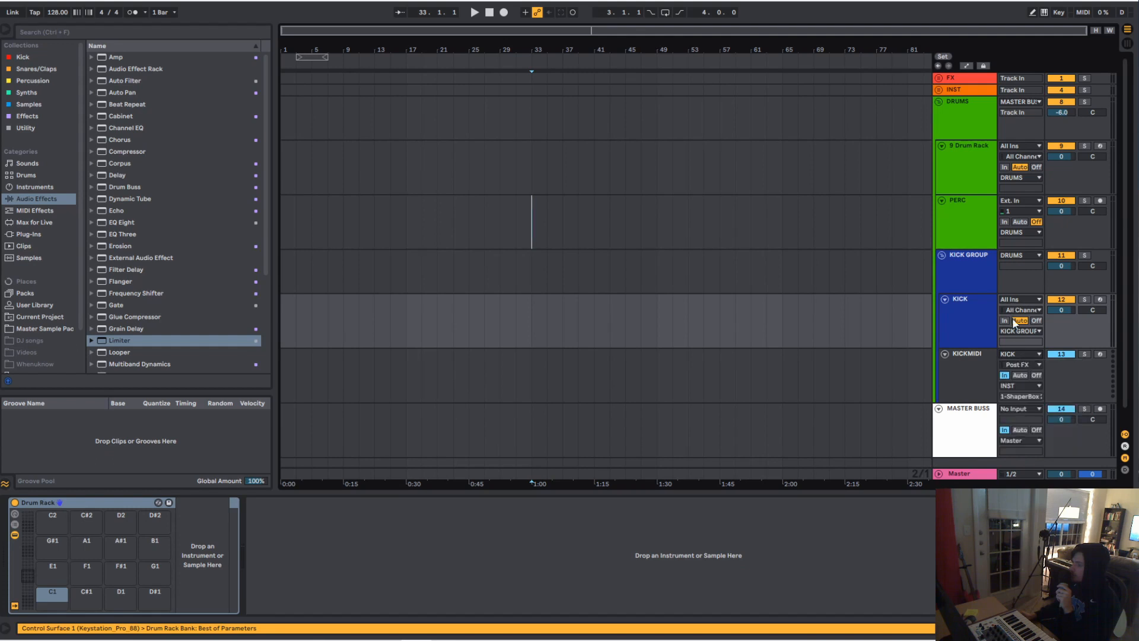
- Examine the KICKMIDI track's routing and the ShaperBox 2 device on the INST group that it feeds
{"action": "left_click", "coordinate": [994, 382]}
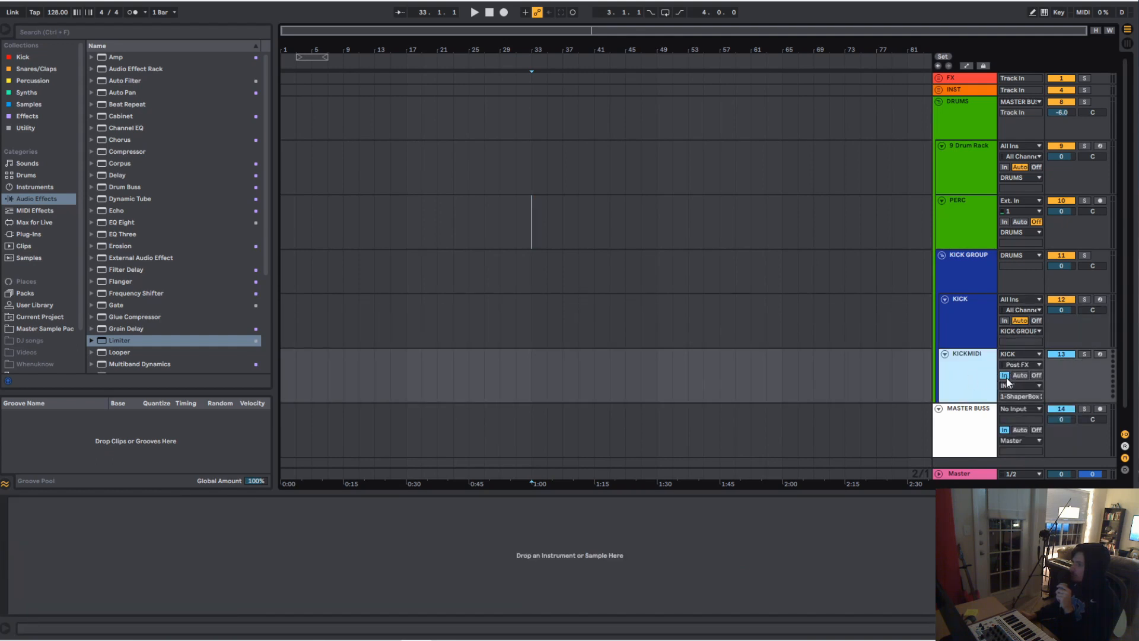
{"action": "left_click", "coordinate": [963, 90]}
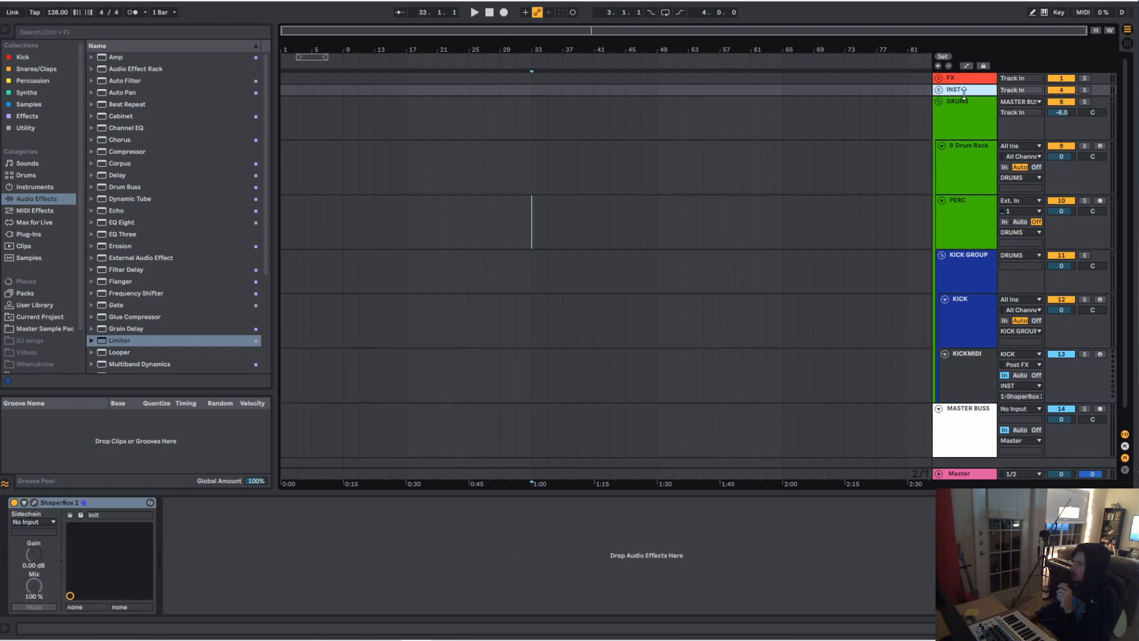
{"action": "left_click", "coordinate": [64, 502]}
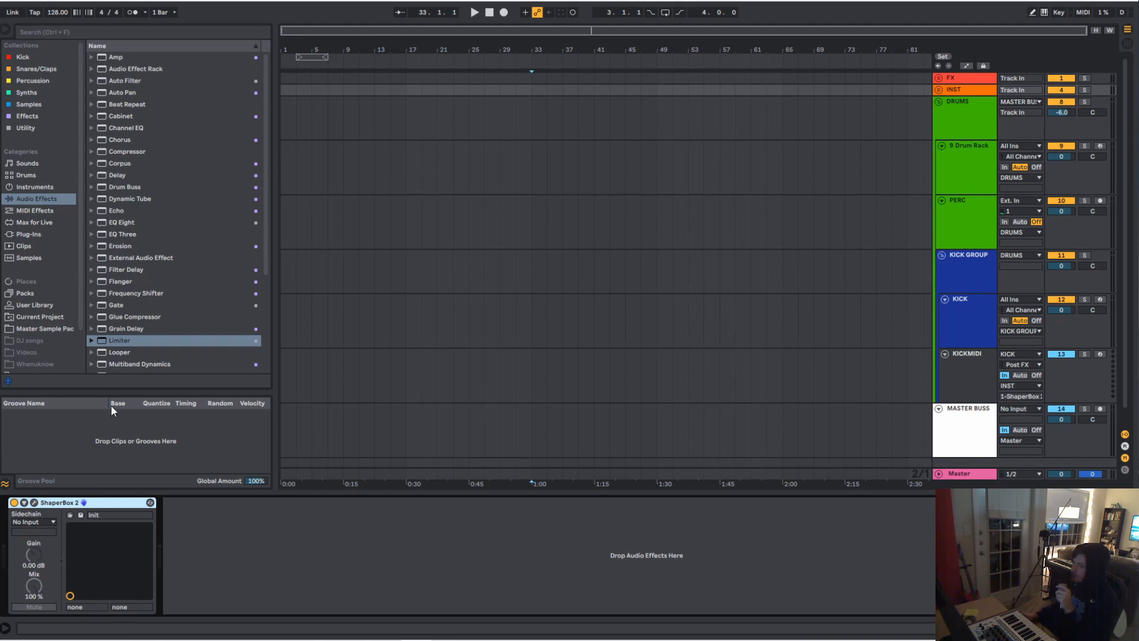
{"action": "left_click", "coordinate": [944, 380]}
- Fold the KICK GROUP and the DRUMS group
{"action": "left_click", "coordinate": [973, 267]}
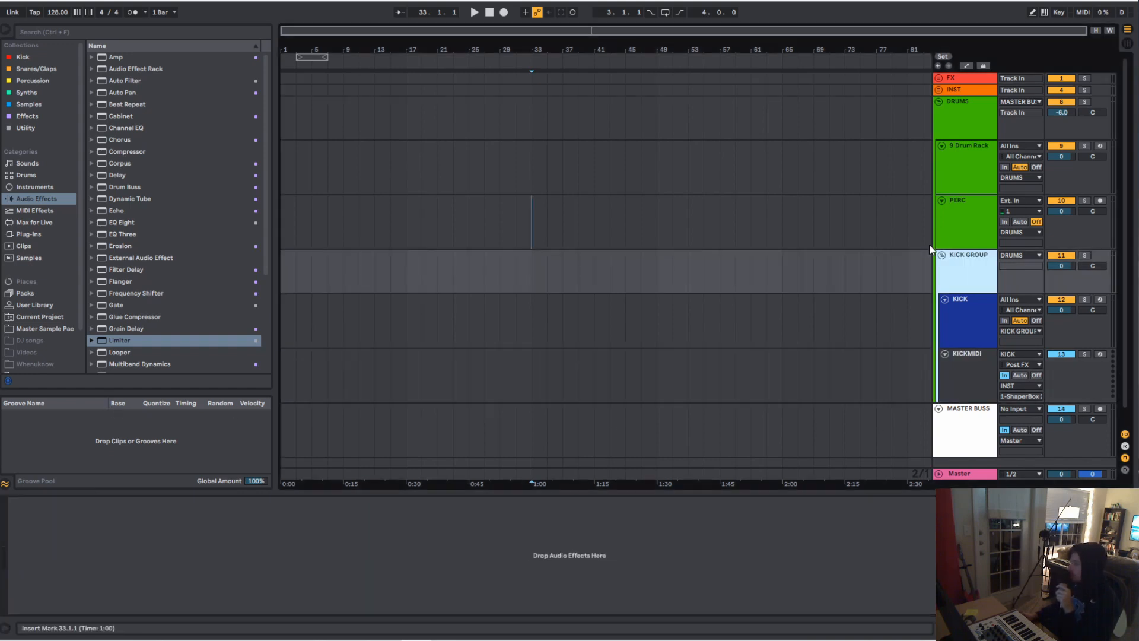
{"action": "left_click", "coordinate": [942, 256]}
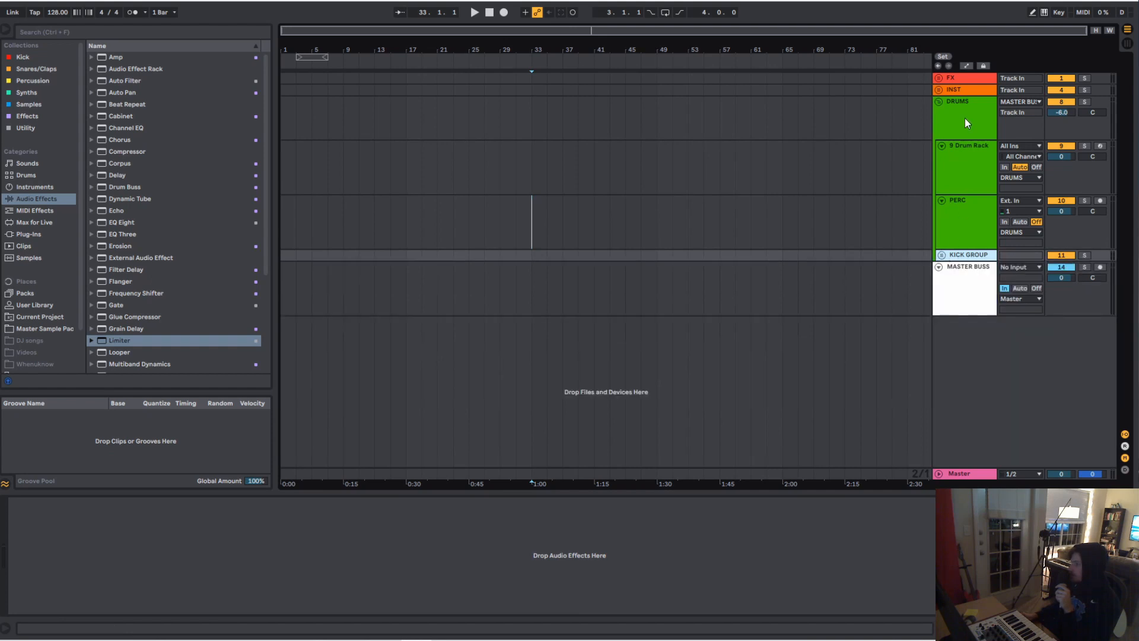
{"action": "left_click", "coordinate": [938, 102]}
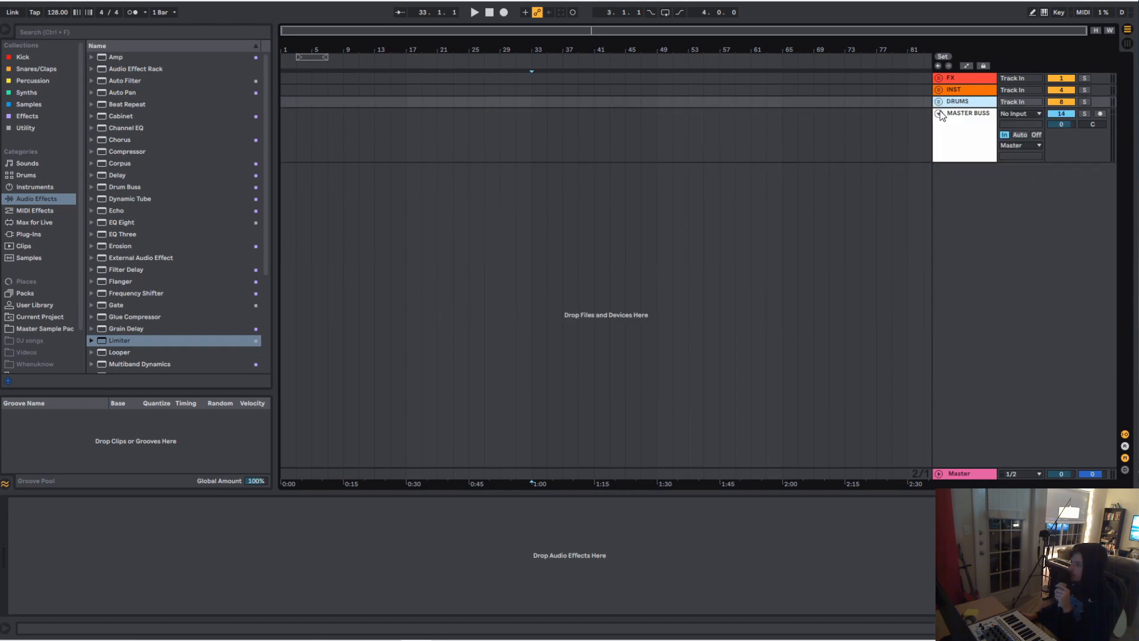
- Examine the MASTER BUSS track's devices and output routing, and compare them with the DRUMS group's routing and the Master track
{"action": "left_click", "coordinate": [950, 130]}
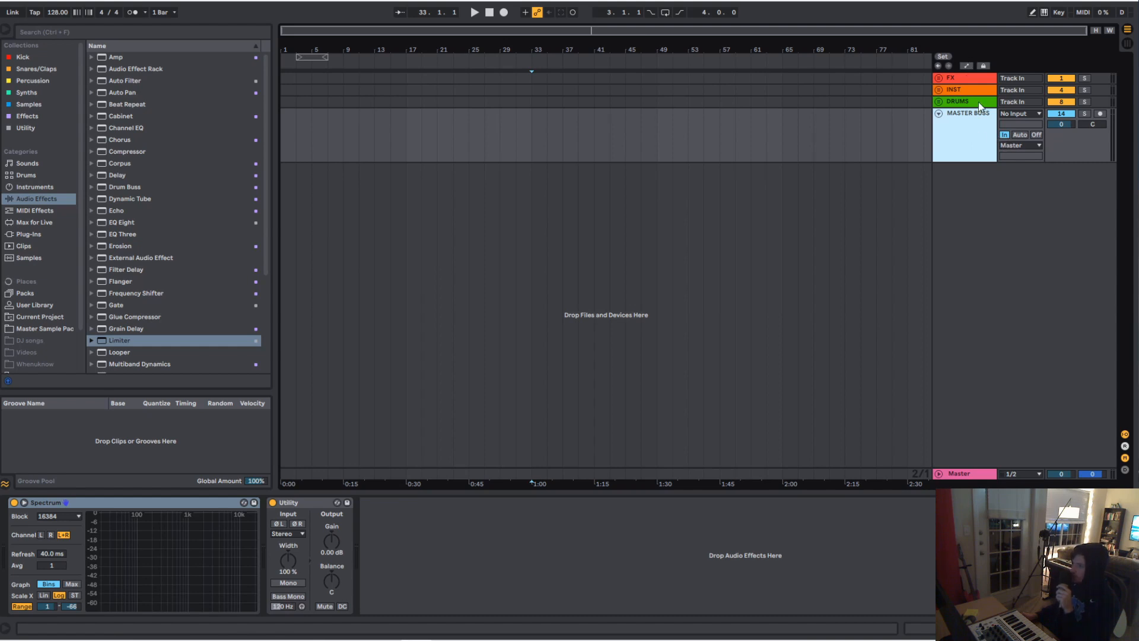
{"action": "left_click", "coordinate": [940, 88]}
{"action": "left_click", "coordinate": [940, 87]}
{"action": "left_click", "coordinate": [940, 102]}
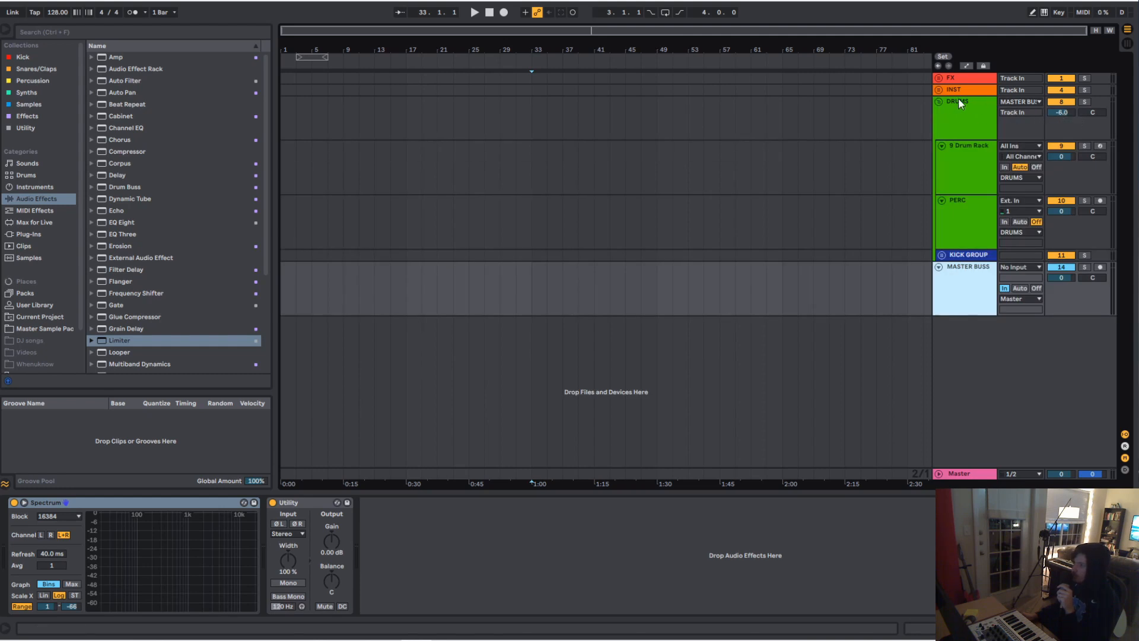
{"action": "left_click", "coordinate": [939, 102]}
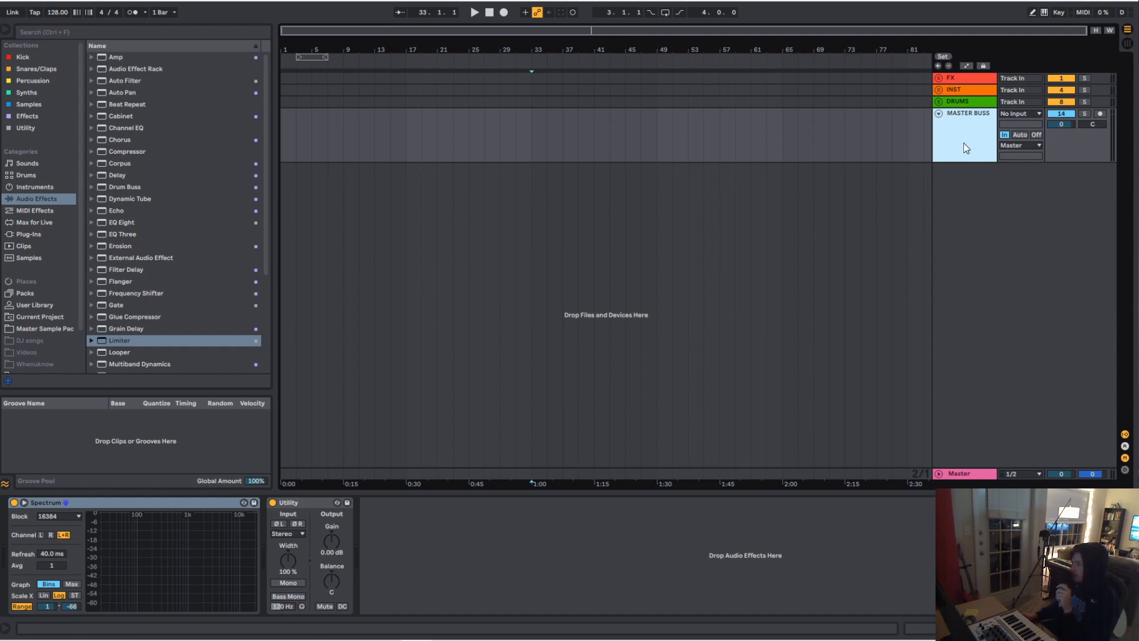
{"action": "left_click", "coordinate": [983, 473]}
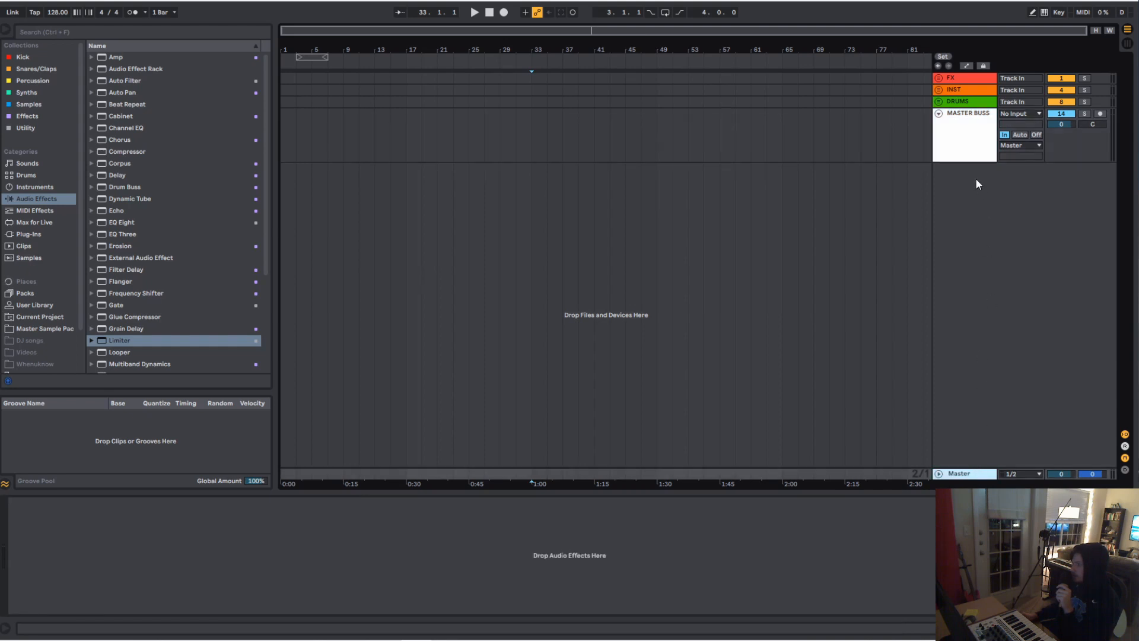
{"action": "left_click", "coordinate": [971, 155]}
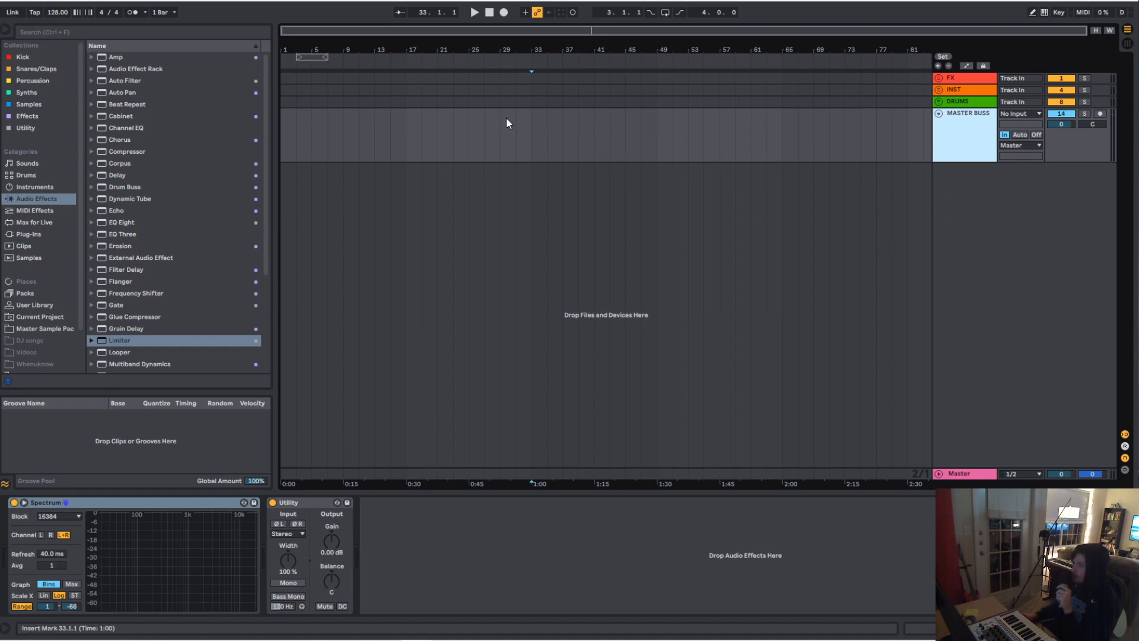
- Insert an audio track below MASTER BUSS and select the time range from bar 31 to bar 65 on it
{"action": "right_click", "coordinate": [966, 187]}
{"action": "left_click", "coordinate": [984, 192]}
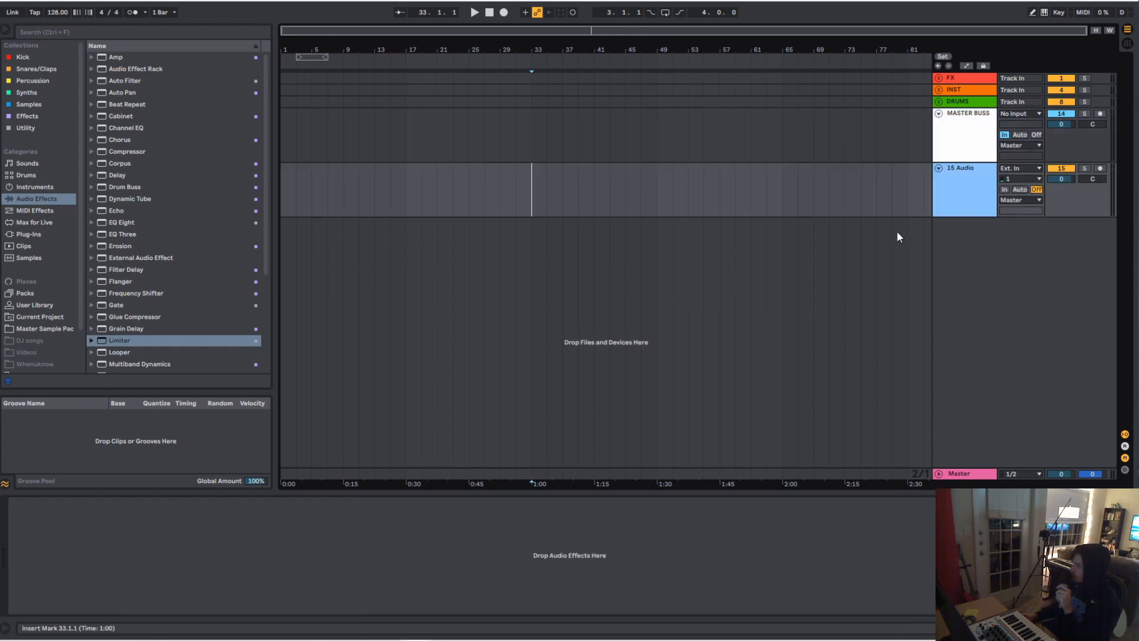
{"action": "left_click_drag", "start_coordinate": [516, 190], "coordinate": [789, 209]}
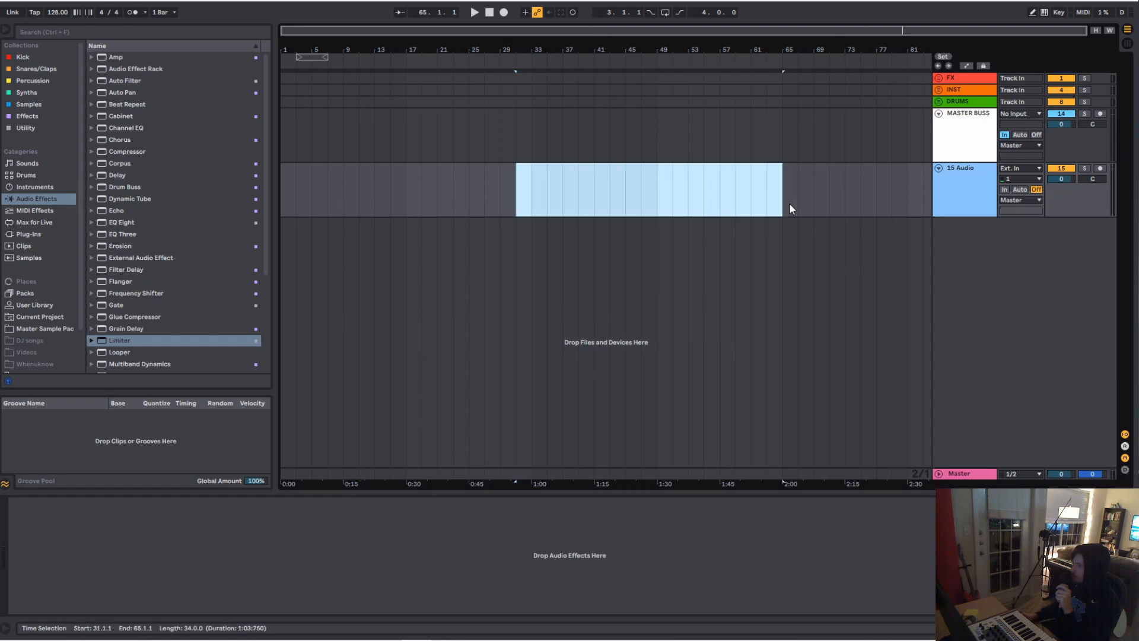
{"action": "left_click", "coordinate": [963, 198]}
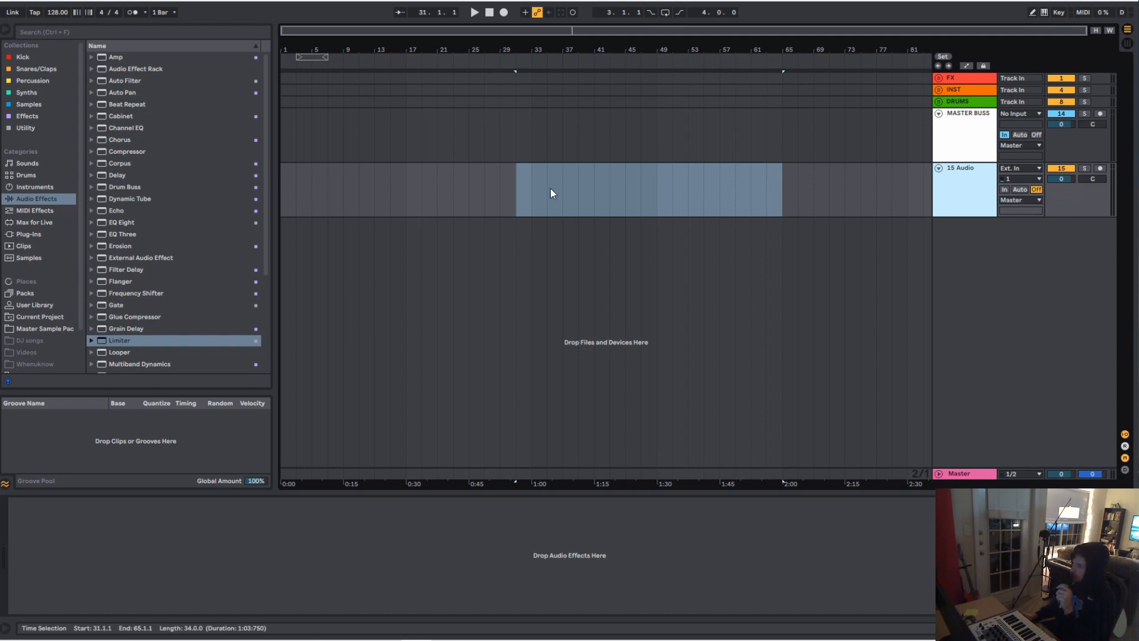
{"action": "left_click", "coordinate": [969, 473]}
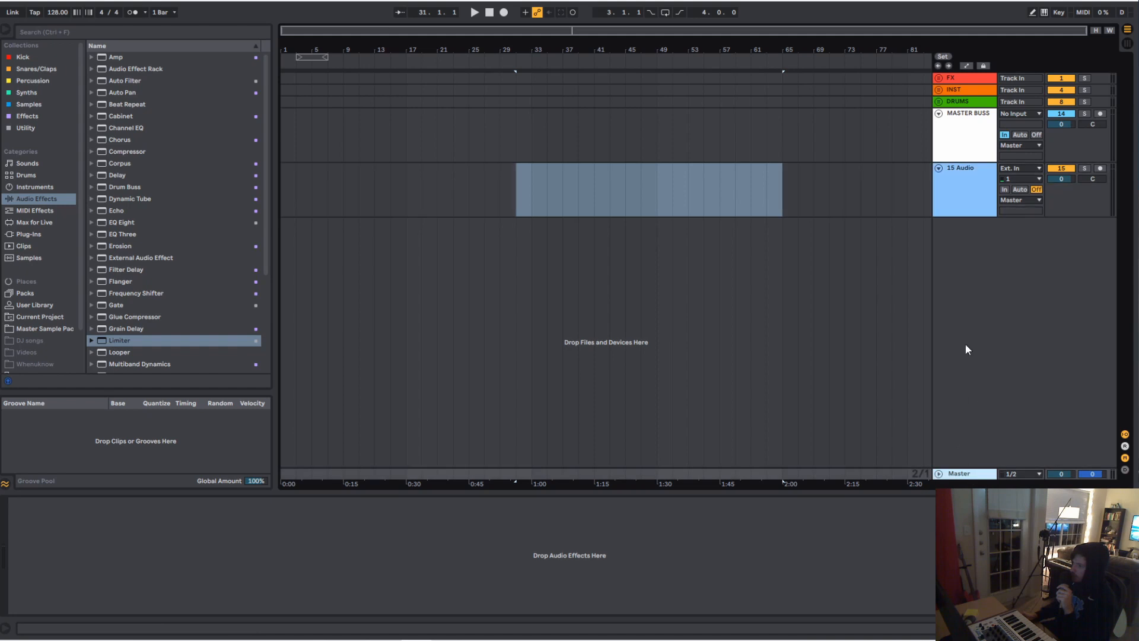
- Compare the device chains of the MASTER BUSS track, the Master track and the empty 15 Audio track
{"action": "left_click", "coordinate": [981, 143]}
{"action": "left_click", "coordinate": [961, 473]}
{"action": "left_click", "coordinate": [956, 140]}
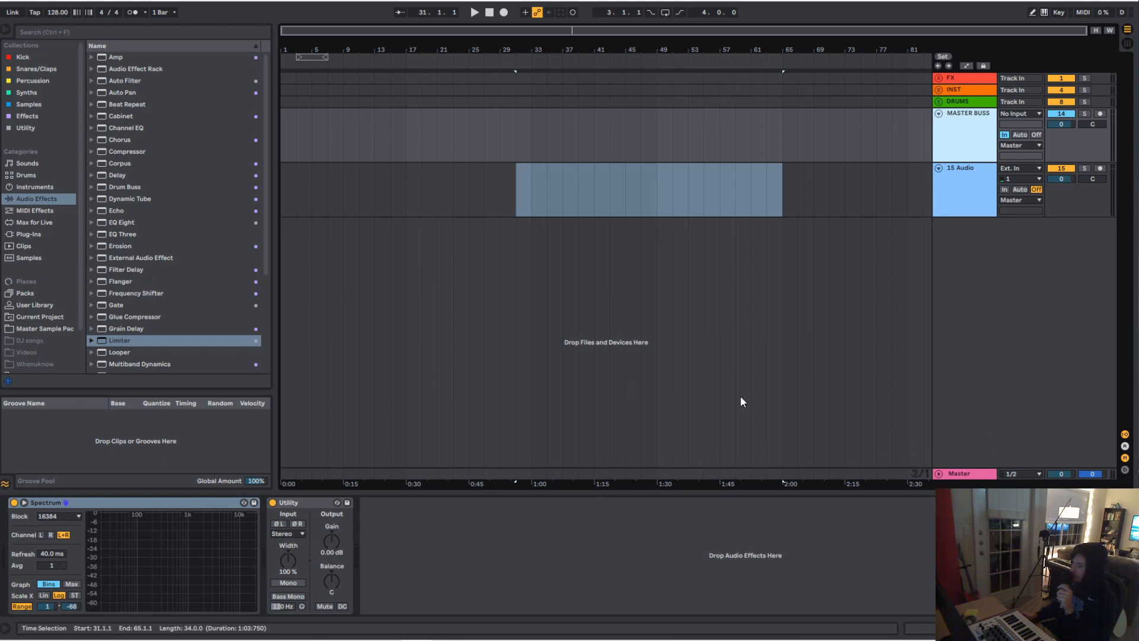
{"action": "left_click", "coordinate": [961, 474]}
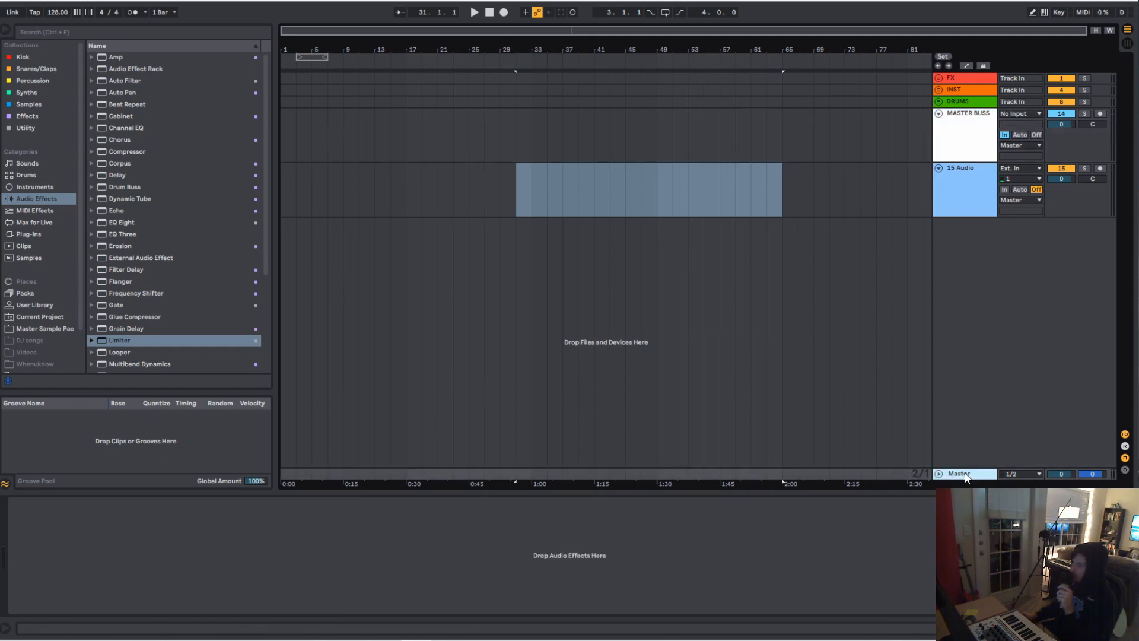
{"action": "left_click", "coordinate": [957, 212]}
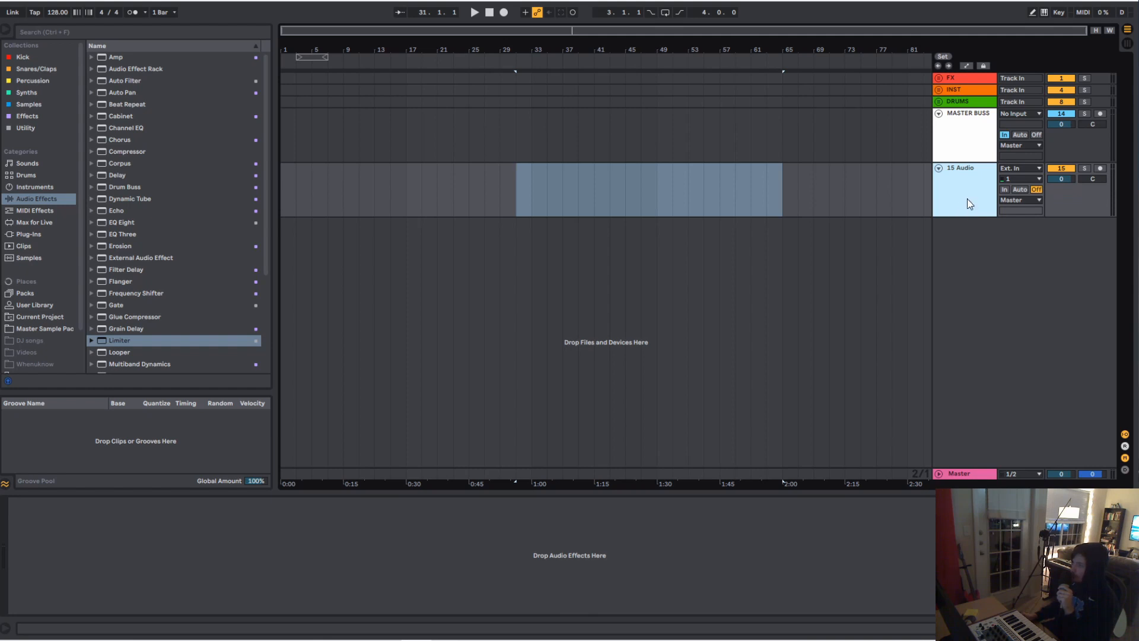
{"action": "left_click", "coordinate": [956, 473]}
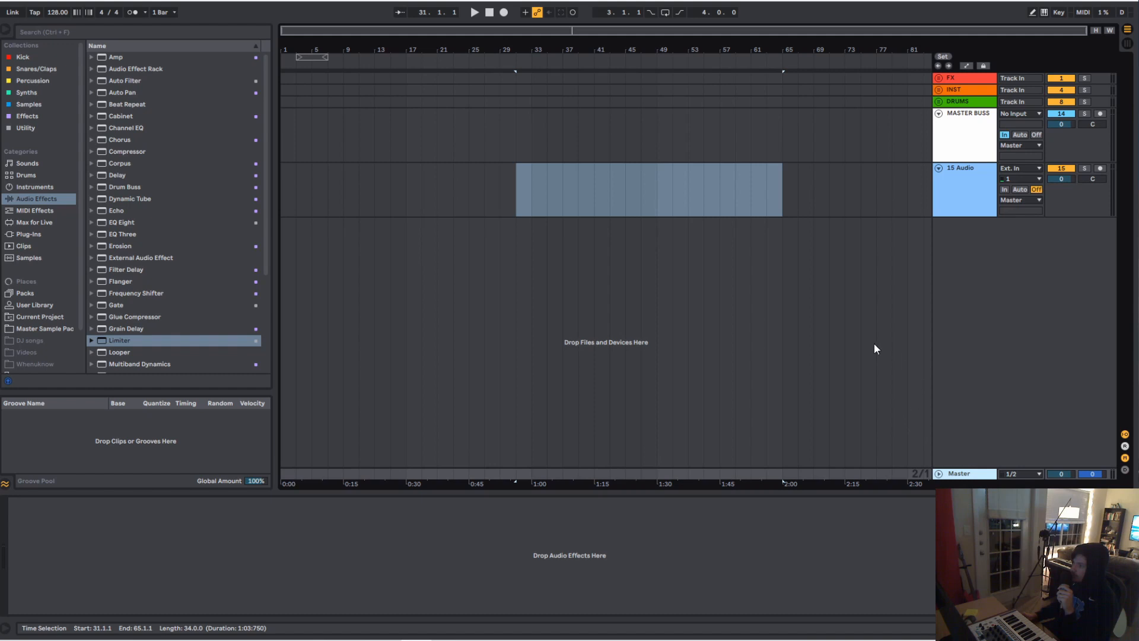
{"action": "left_click", "coordinate": [966, 148]}
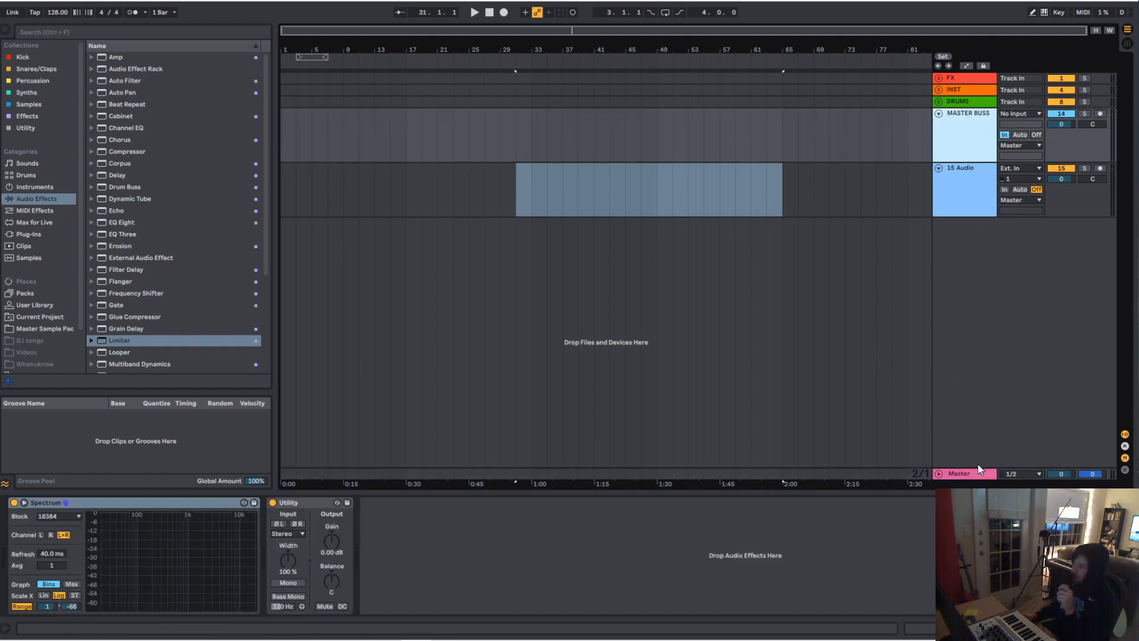
- Delete the 15 Audio track below MASTER BUSS
{"action": "left_click", "coordinate": [941, 206]}
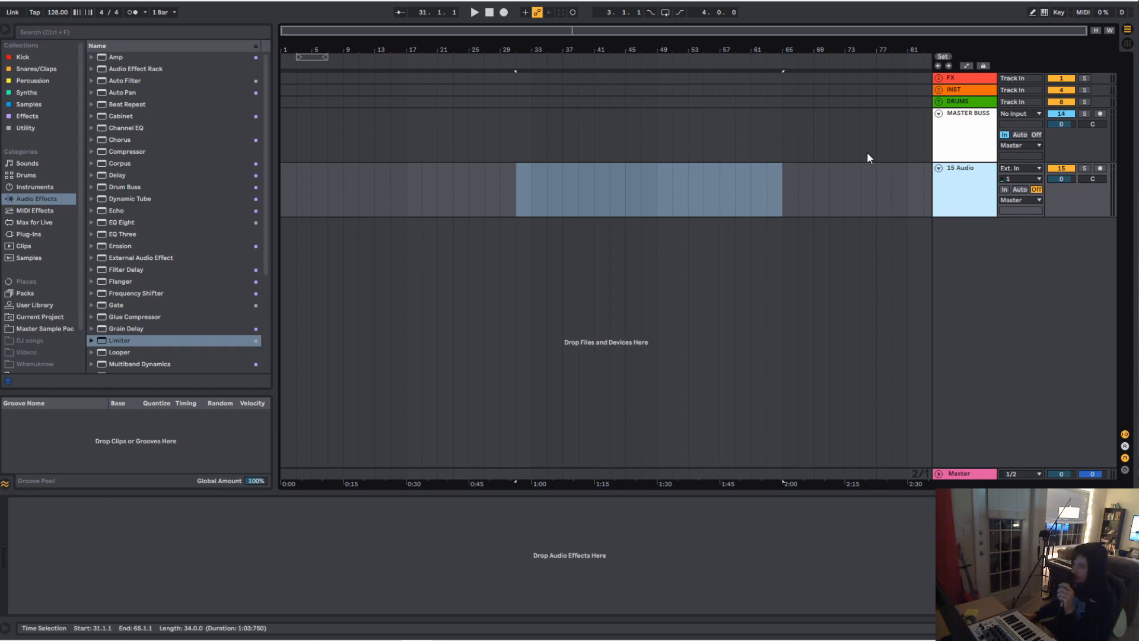
{"action": "key", "text": "Delete"}
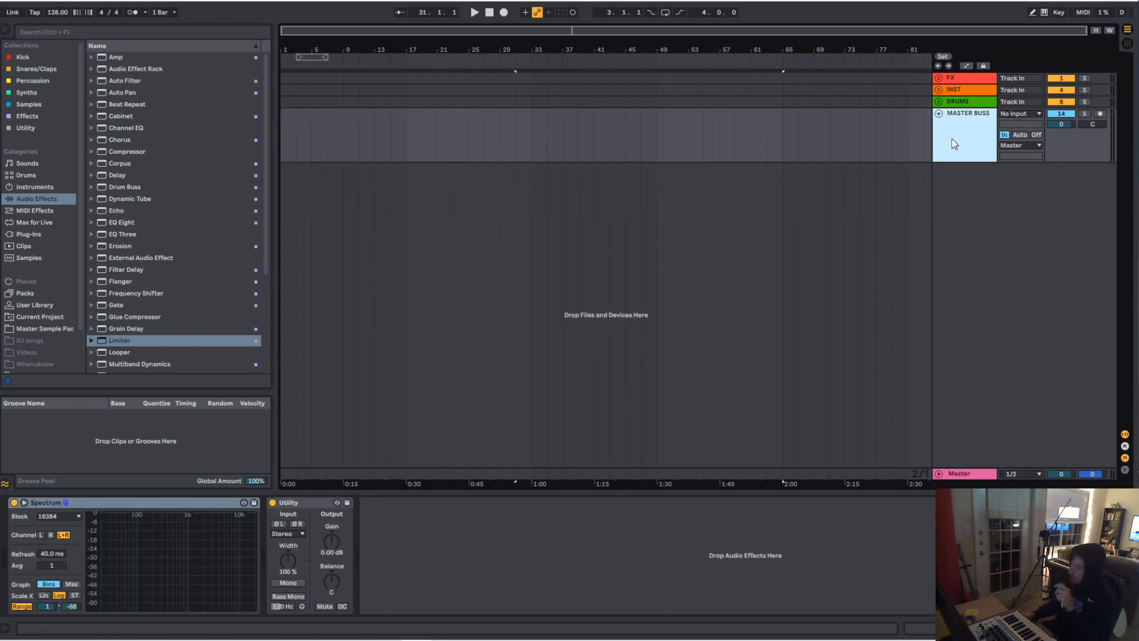